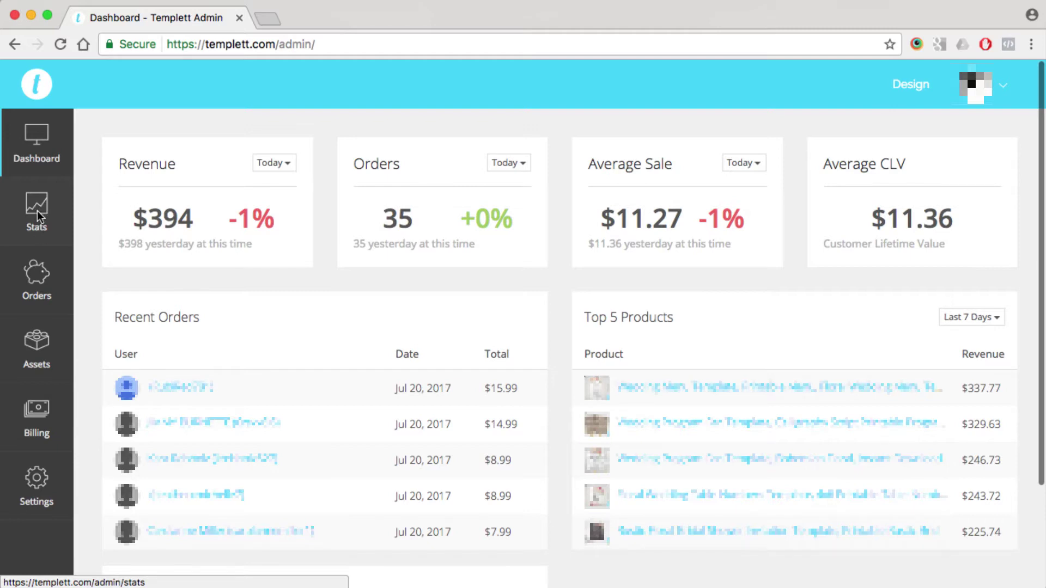
# Step: Open the Stats page and check the date-range list, leaving it on Today
pyautogui.click(37, 209)
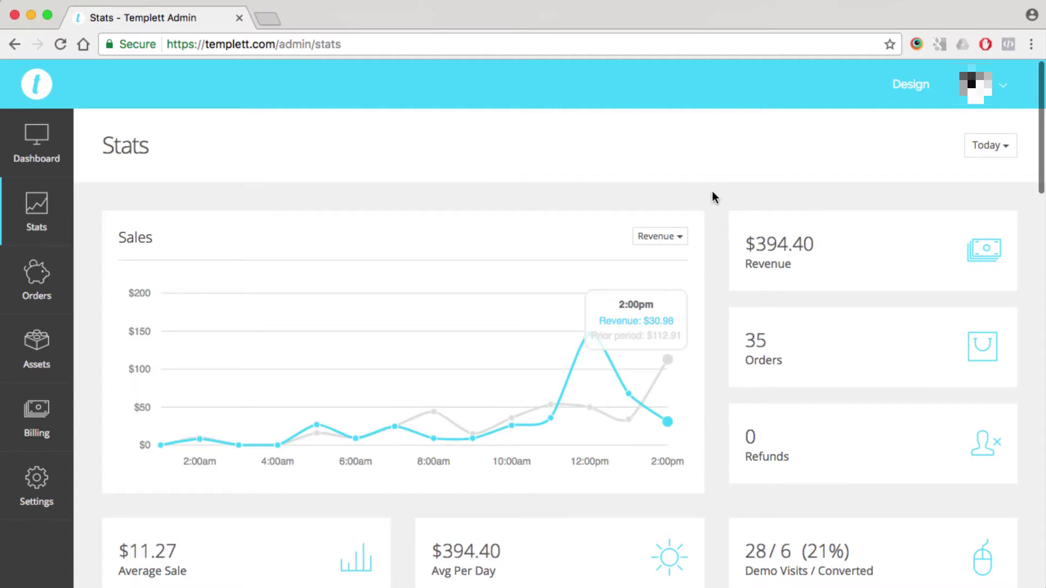
pyautogui.click(1007, 151)
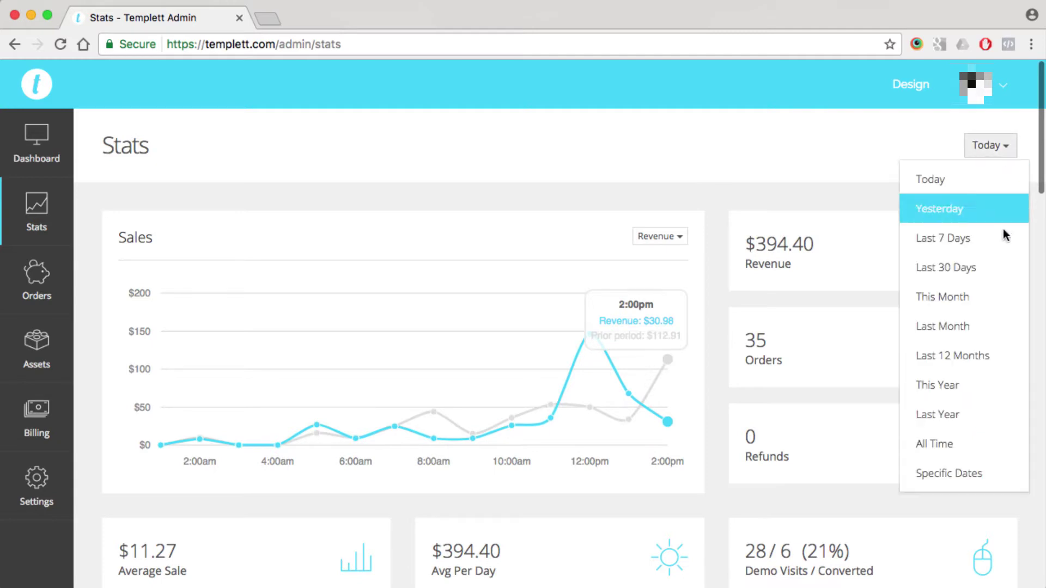
pyautogui.click(713, 188)
# Step: Scroll down through the Sales chart and revenue cards, then back up
pyautogui.scroll(-3, 713, 188)
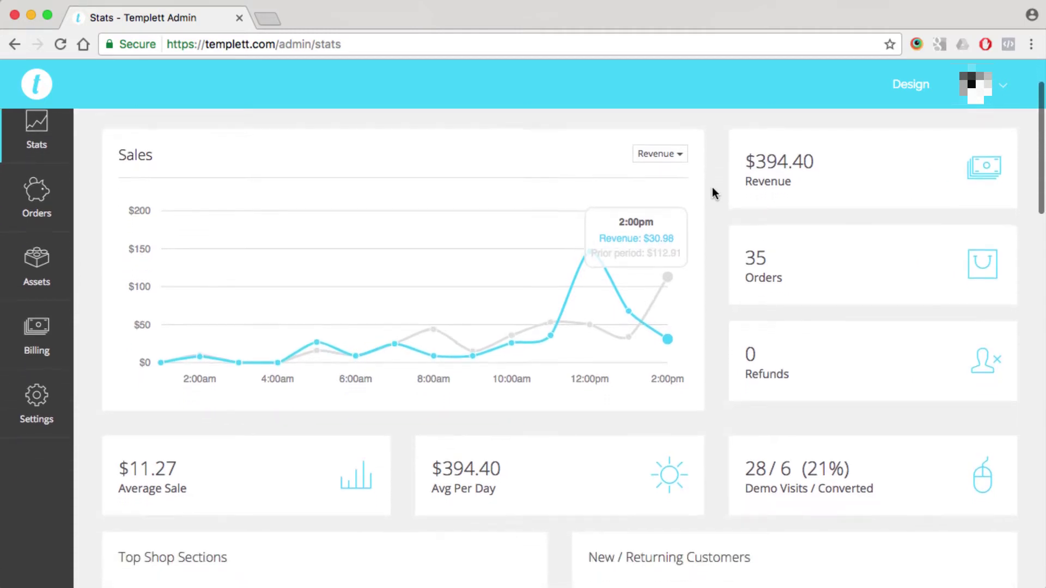
pyautogui.scroll(-5, 712, 187)
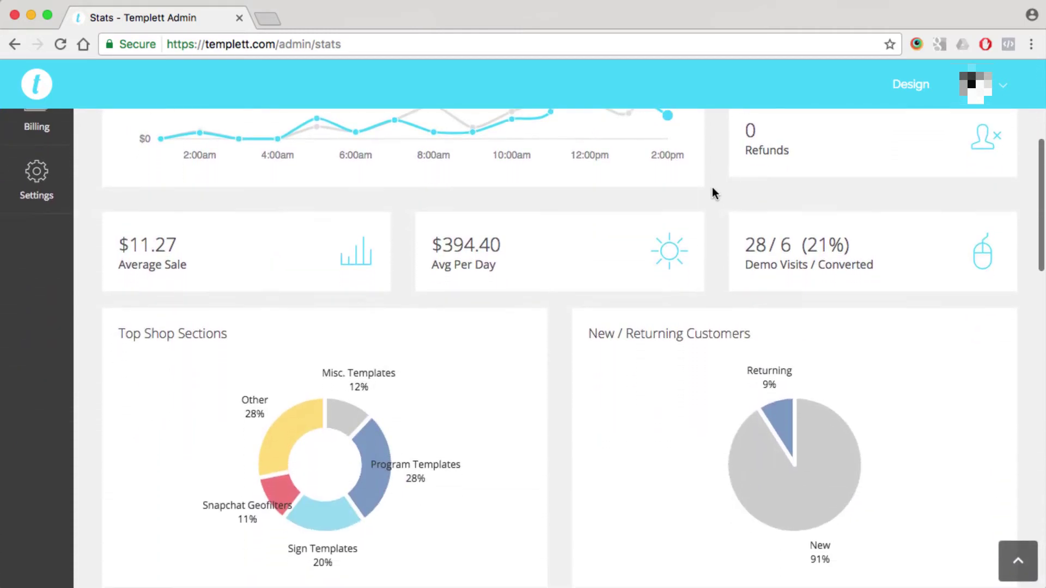
pyautogui.scroll(-2, 713, 190)
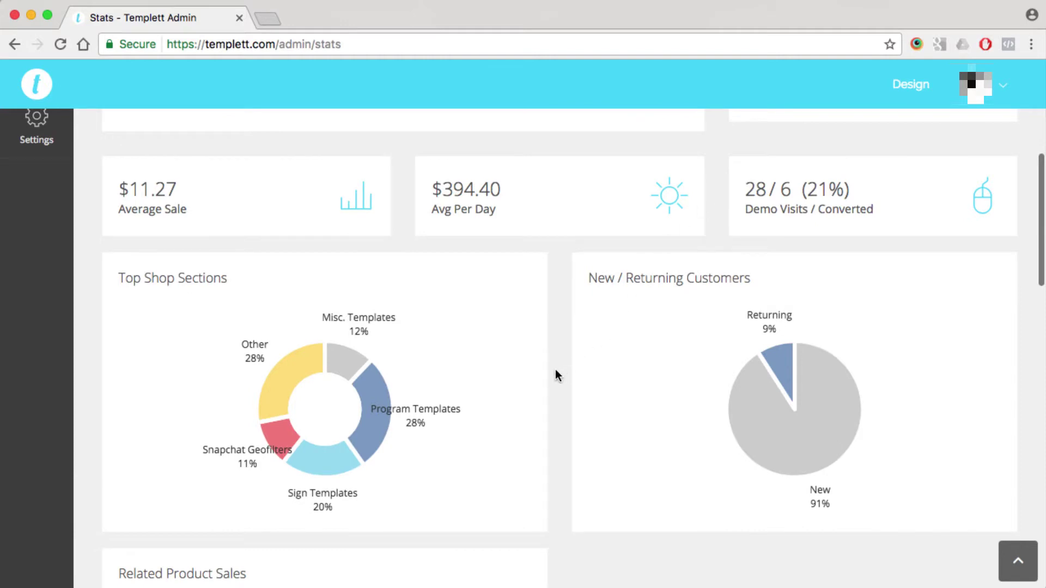
pyautogui.scroll(-1, 557, 375)
pyautogui.scroll(-2, 557, 375)
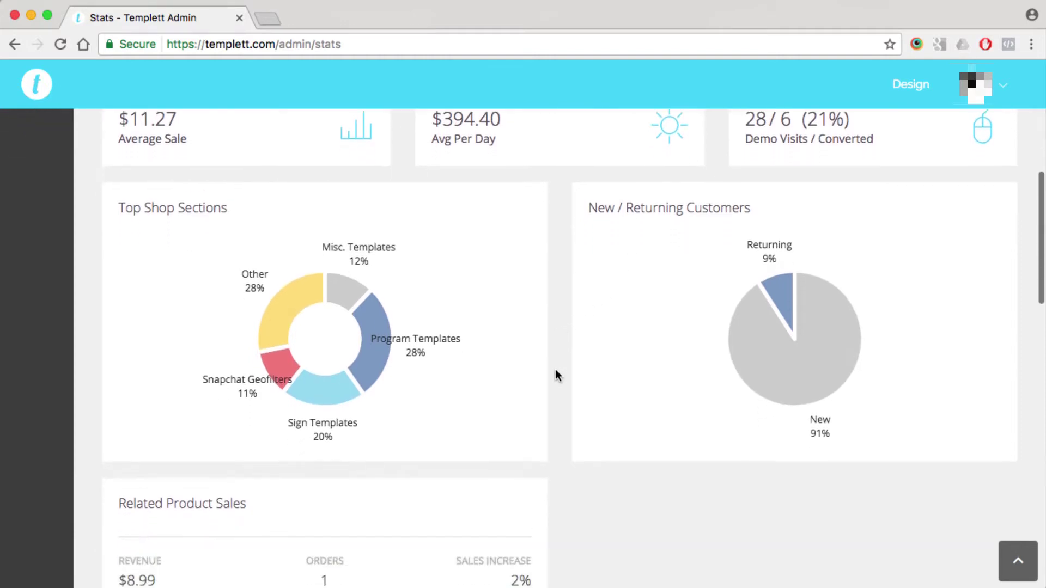
pyautogui.scroll(-4, 555, 370)
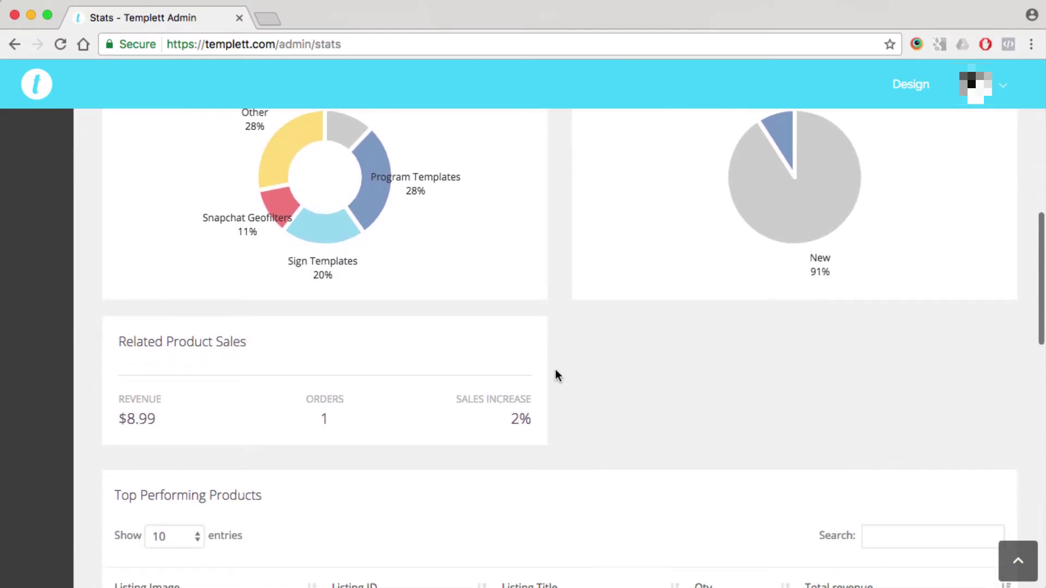
pyautogui.scroll(-1, 556, 375)
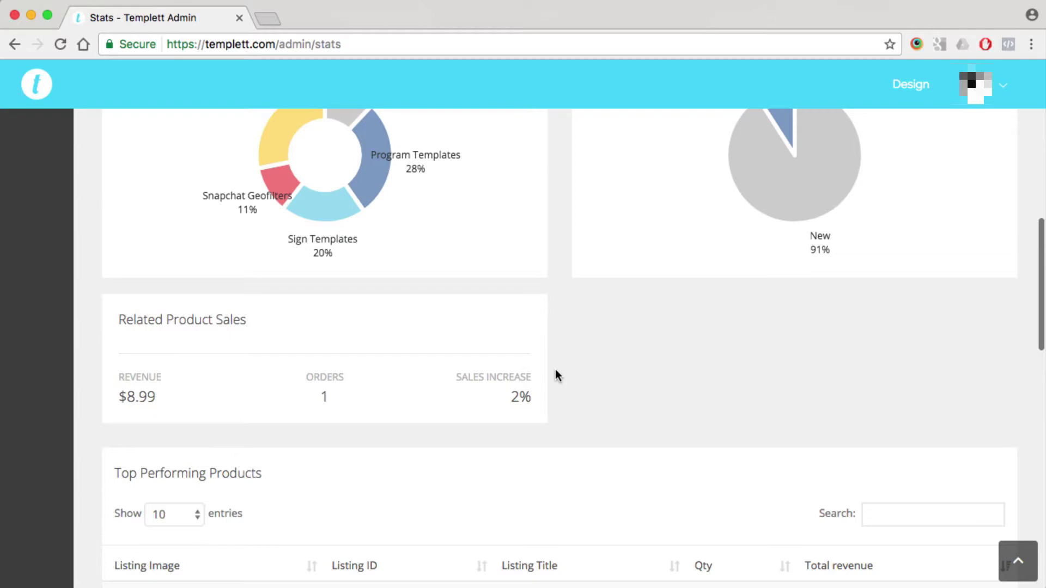
pyautogui.scroll(-5, 556, 371)
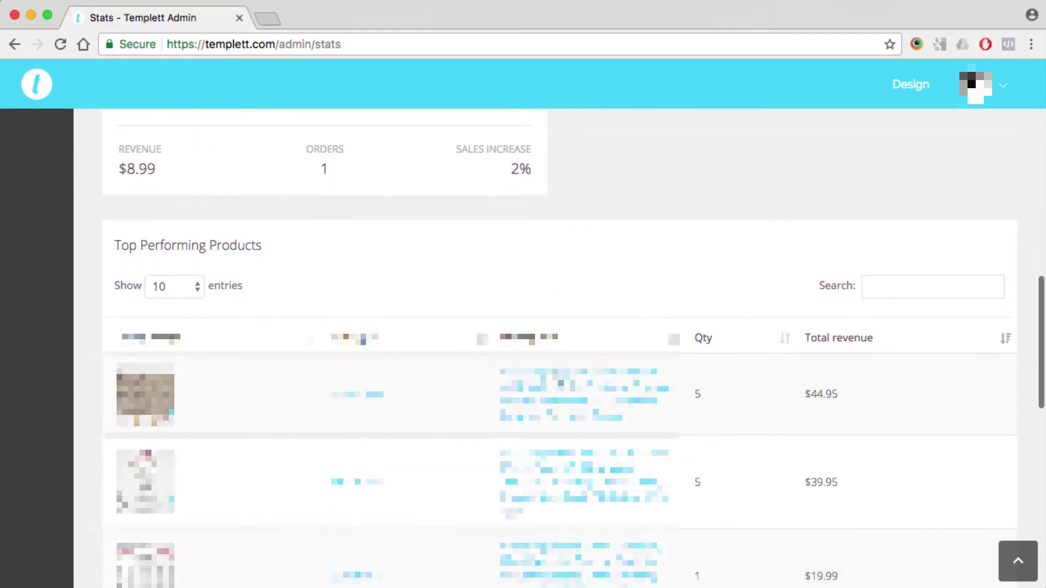
pyautogui.scroll(-4, 560, 383)
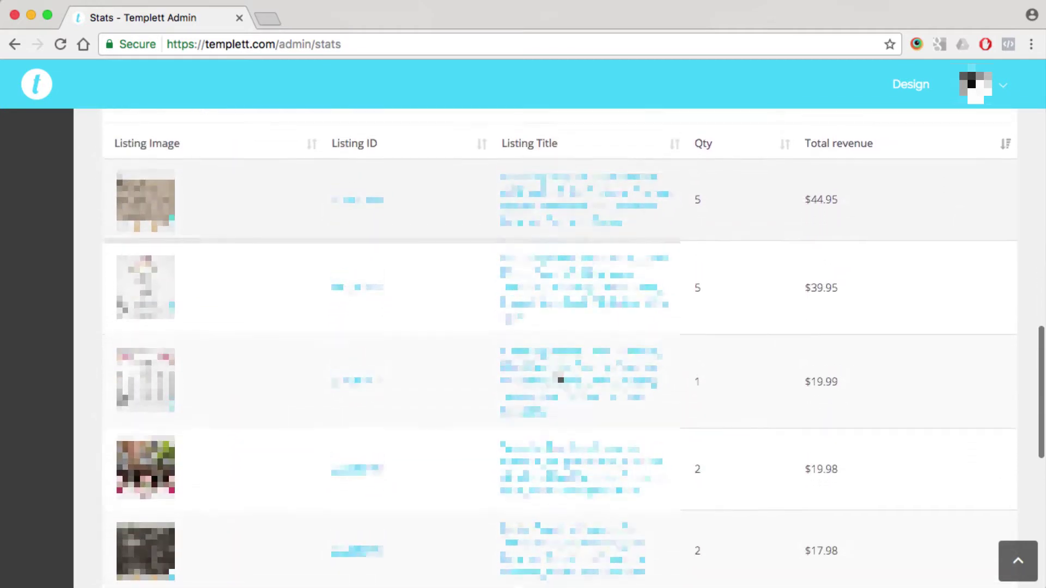
pyautogui.scroll(10, 556, 374)
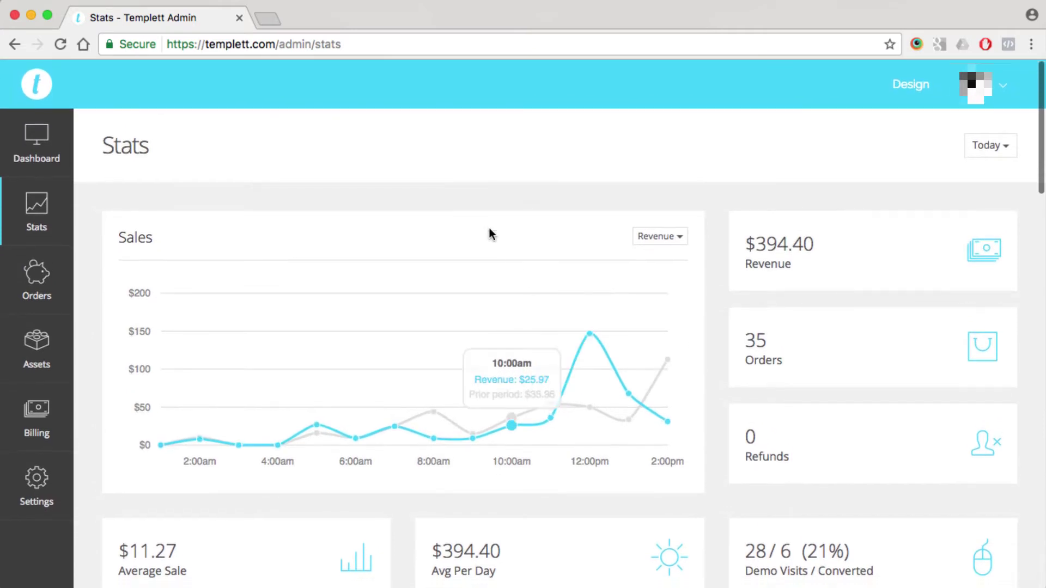
# Step: Open the details of the newest order from the Orders list
pyautogui.click(39, 278)
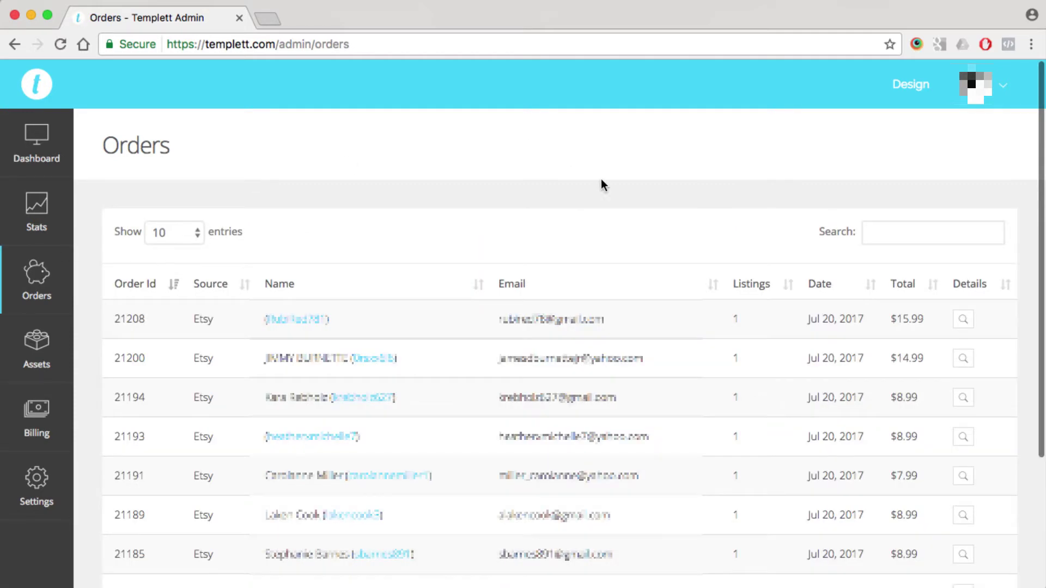
pyautogui.scroll(-3, 675, 397)
pyautogui.scroll(3, 675, 397)
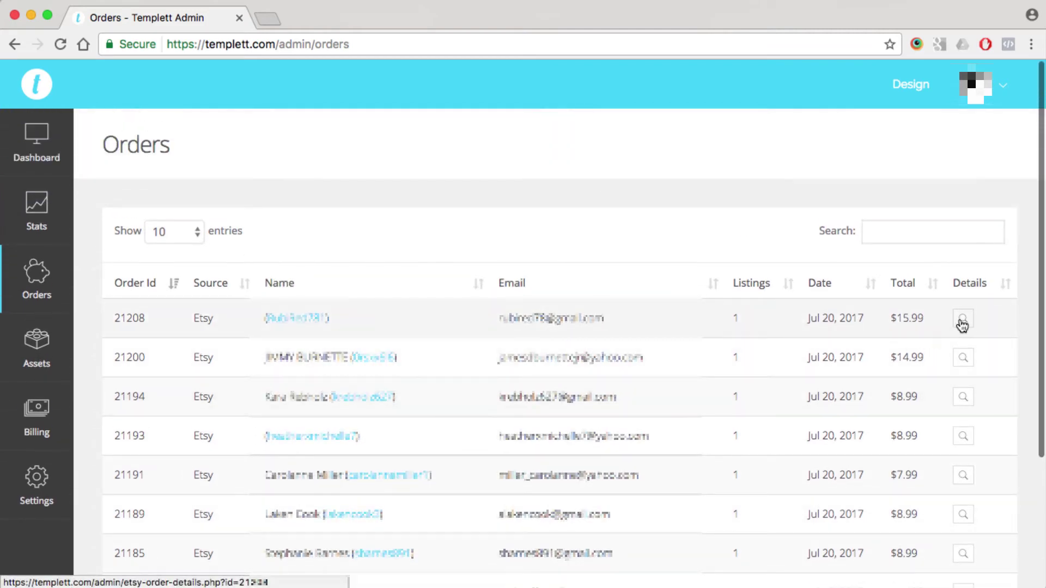
pyautogui.click(962, 323)
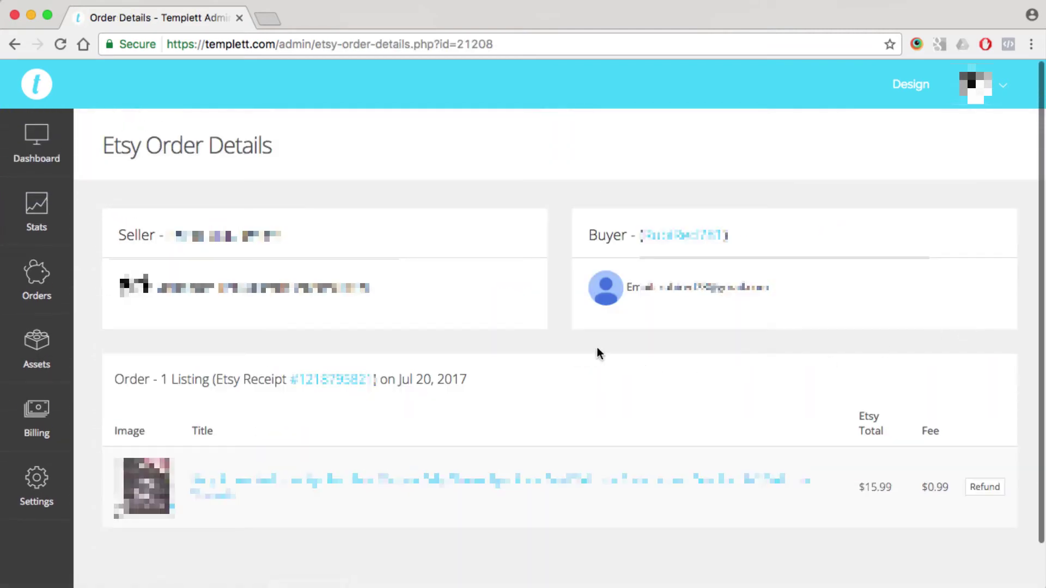
pyautogui.scroll(-2, 560, 341)
pyautogui.scroll(2, 559, 341)
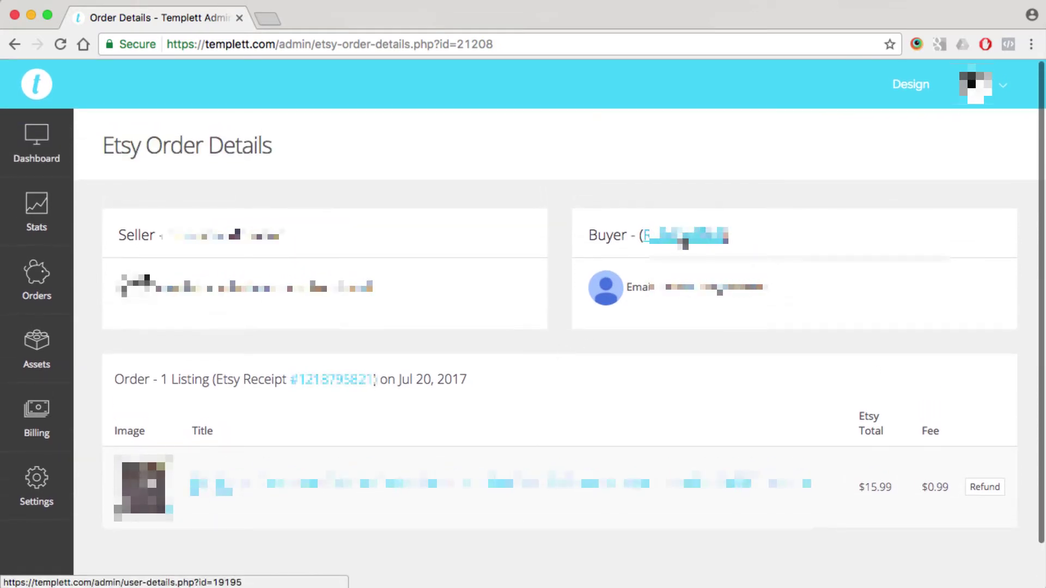
# Step: Open the buyer's User Details page, listing their Jul 20, 2017 Etsy order
pyautogui.click(686, 243)
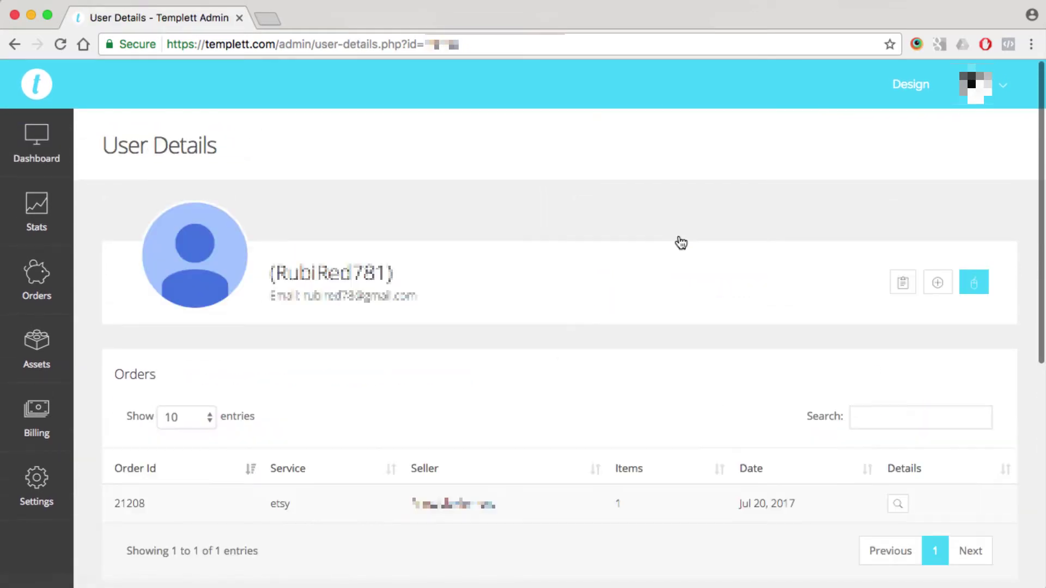
pyautogui.scroll(-6, 681, 243)
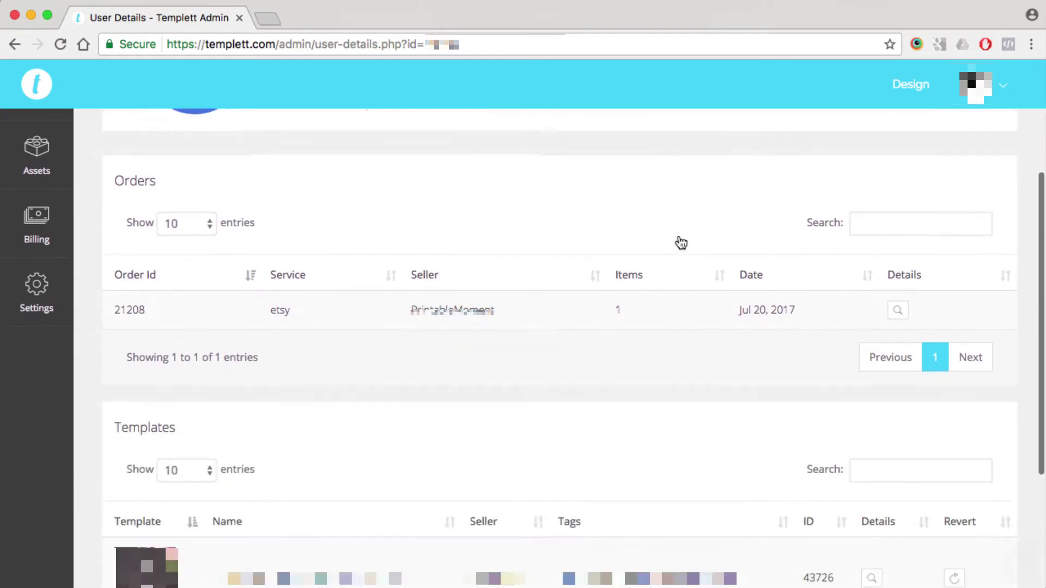
pyautogui.scroll(-2, 681, 243)
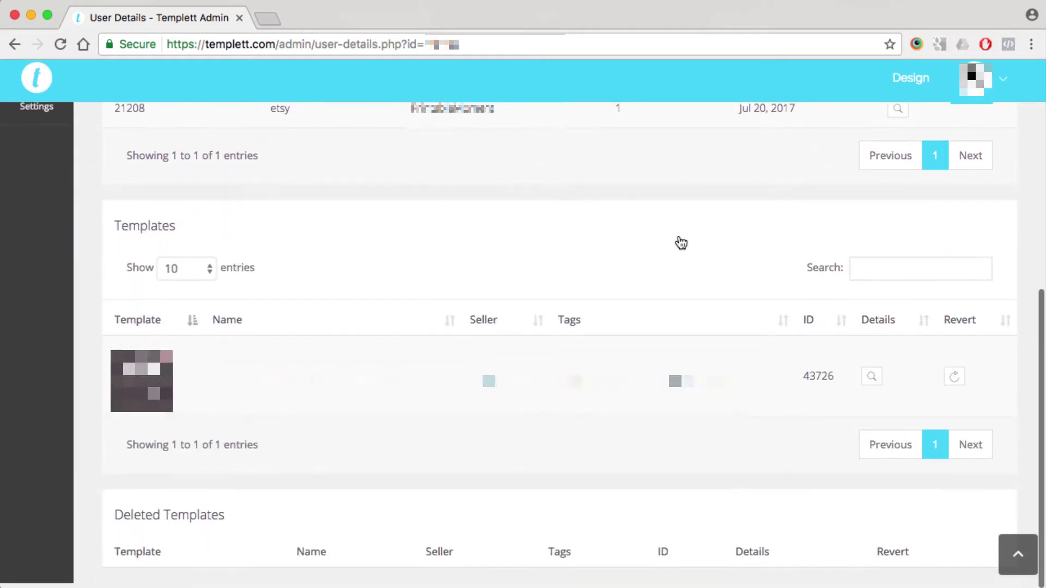
pyautogui.scroll(2, 681, 243)
pyautogui.scroll(6, 681, 243)
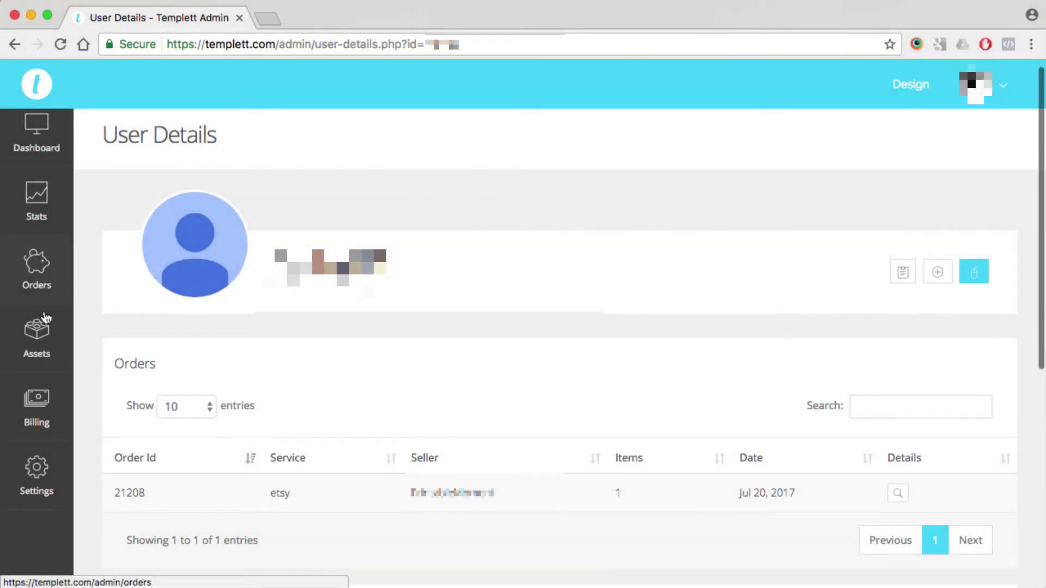
# Step: Show the Assets flyout with Templates, Elements, Texts, Backgrounds, Instructions, Fonts and Deleted Templates
pyautogui.click(37, 332)
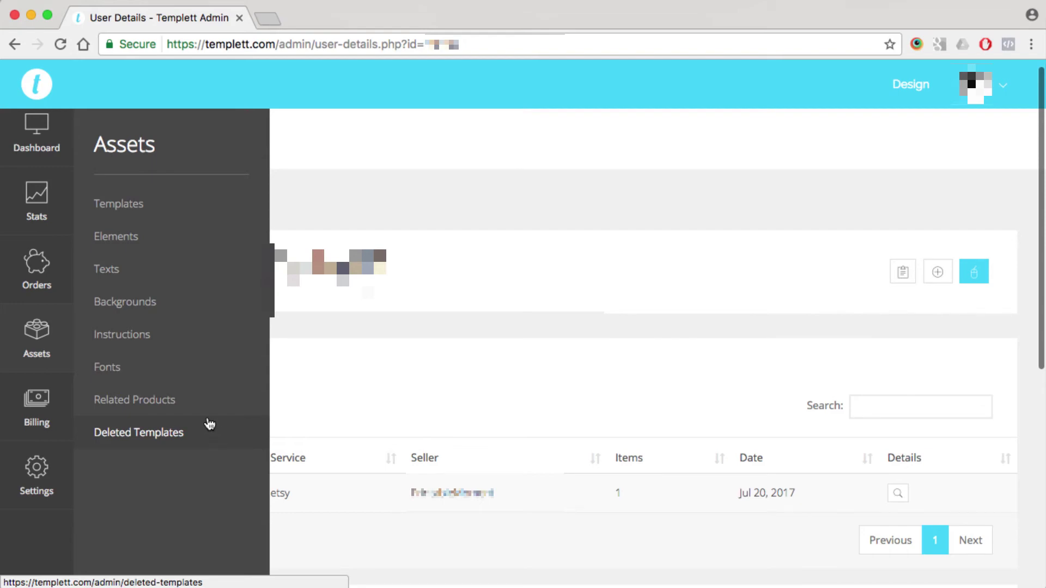
# Step: Open Billing > Your Bill and review the $227.70 balance and paid statements
pyautogui.moveTo(54, 405)
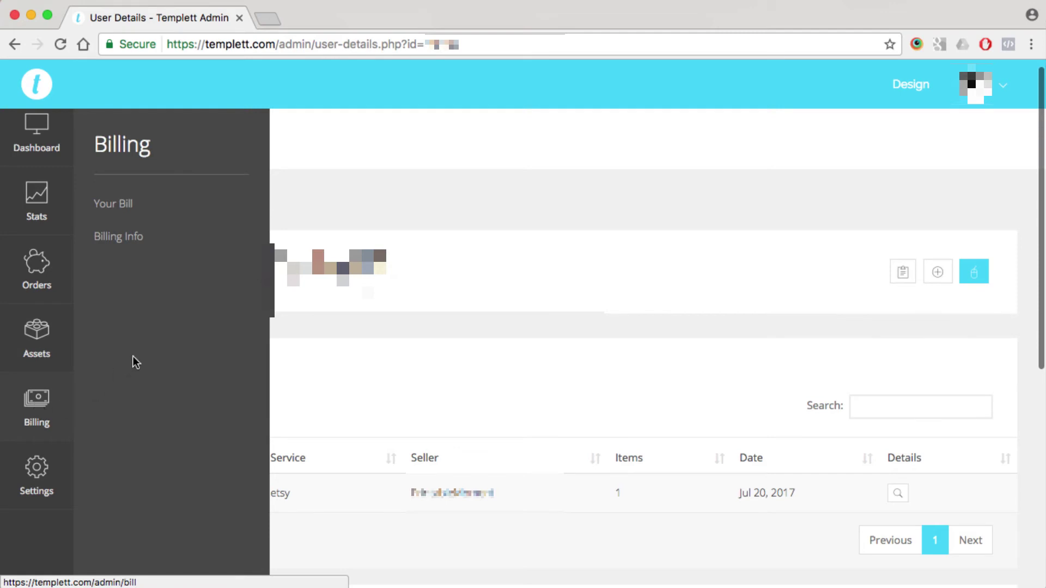
pyautogui.click(125, 207)
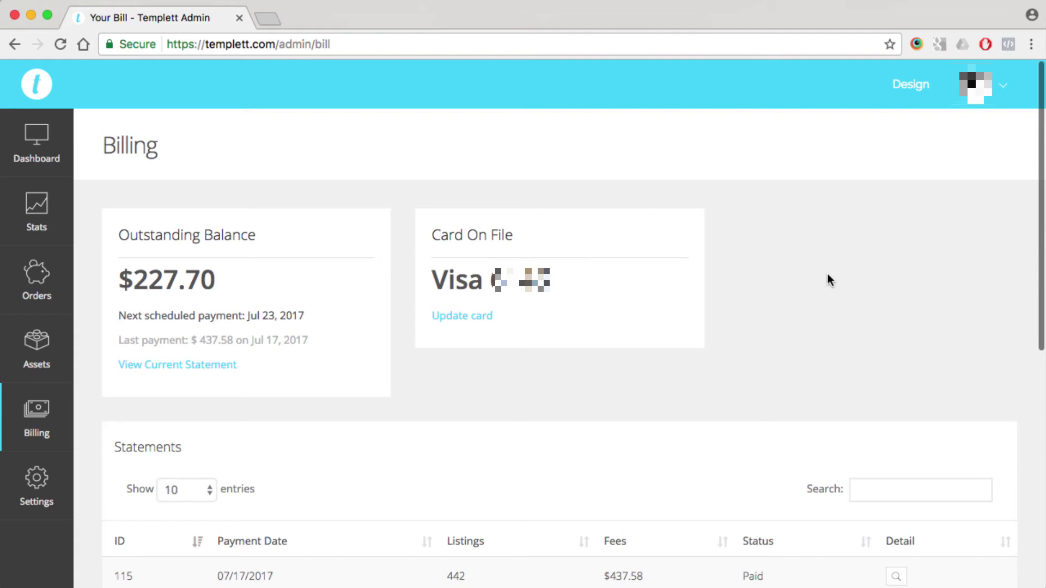
pyautogui.scroll(-5, 827, 279)
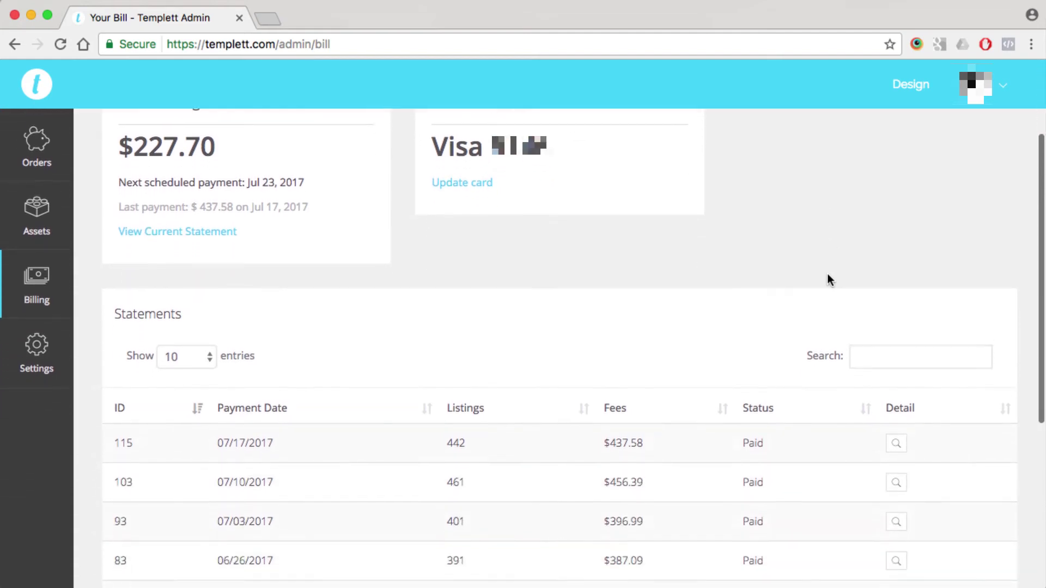
pyautogui.scroll(-2, 827, 274)
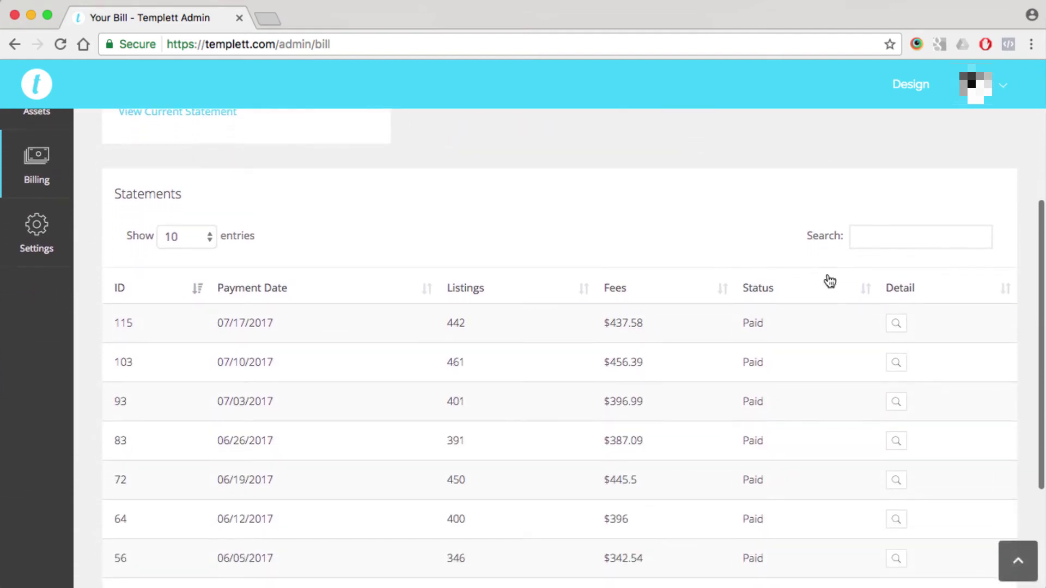
pyautogui.scroll(1, 827, 275)
pyautogui.scroll(3, 828, 279)
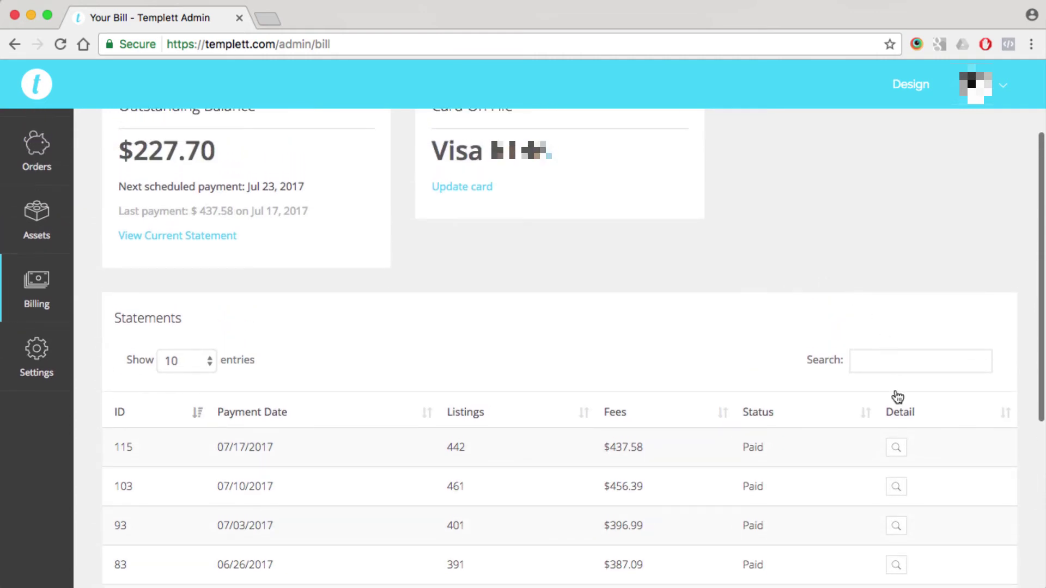
# Step: Open statement 115 (07/10/17 – 07/17/17, $437.58 total fees) and scroll its orders
pyautogui.click(897, 449)
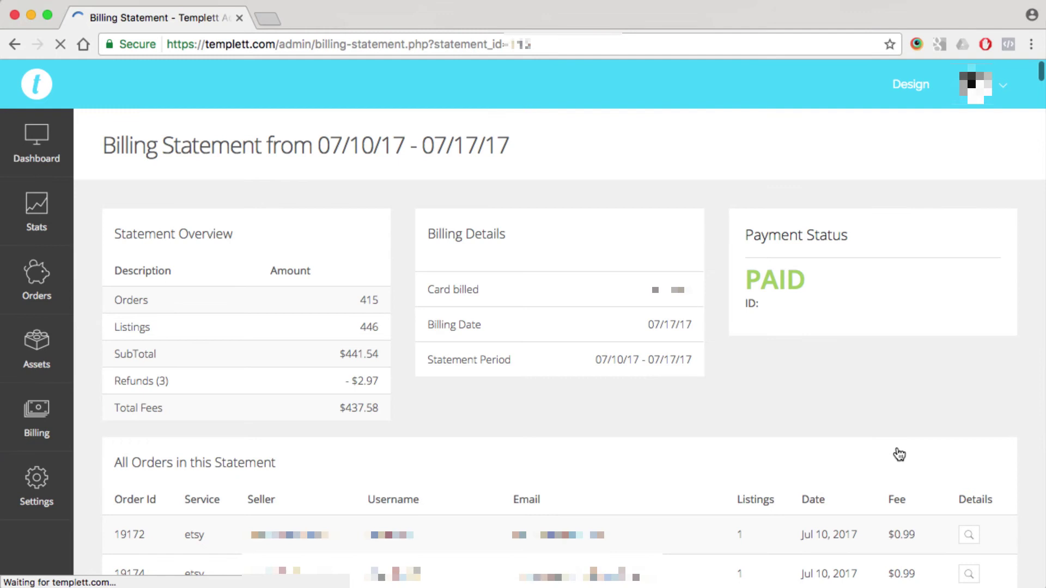
pyautogui.scroll(-1, 711, 294)
pyautogui.scroll(-3, 711, 292)
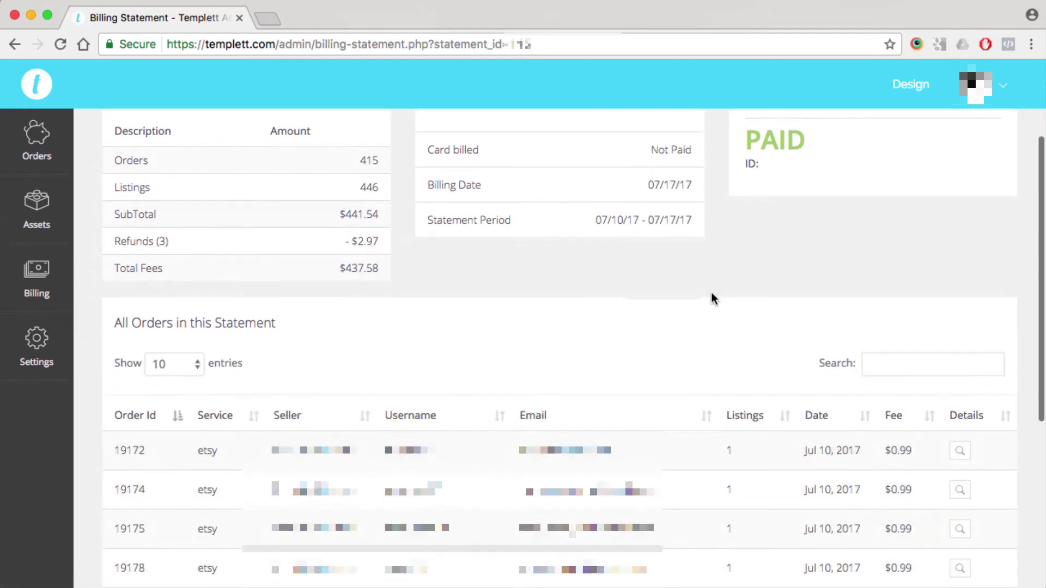
pyautogui.scroll(4, 711, 293)
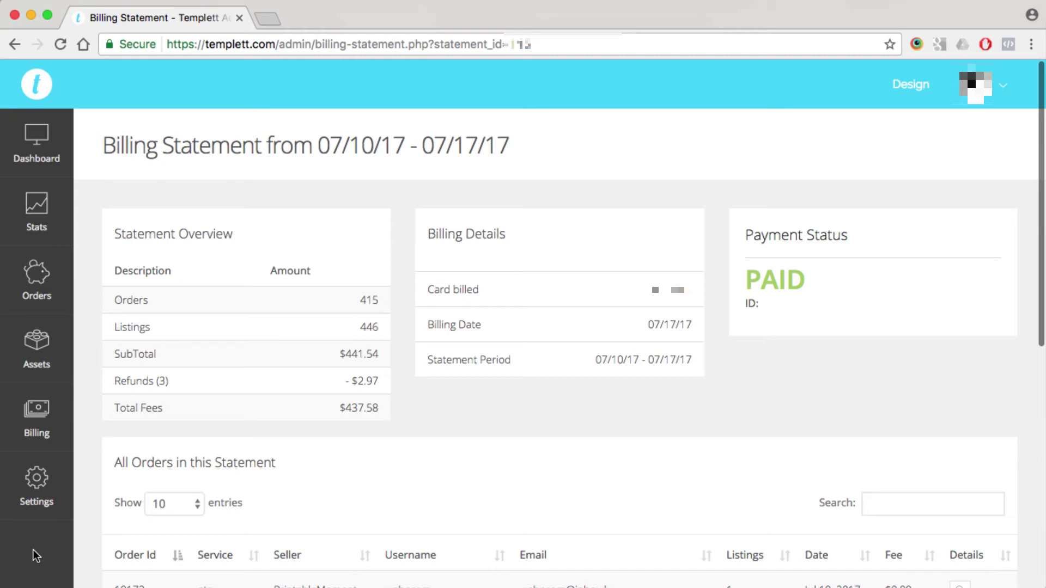
# Step: Go to Billing > Billing Info to see the default Visa card
pyautogui.moveTo(35, 428)
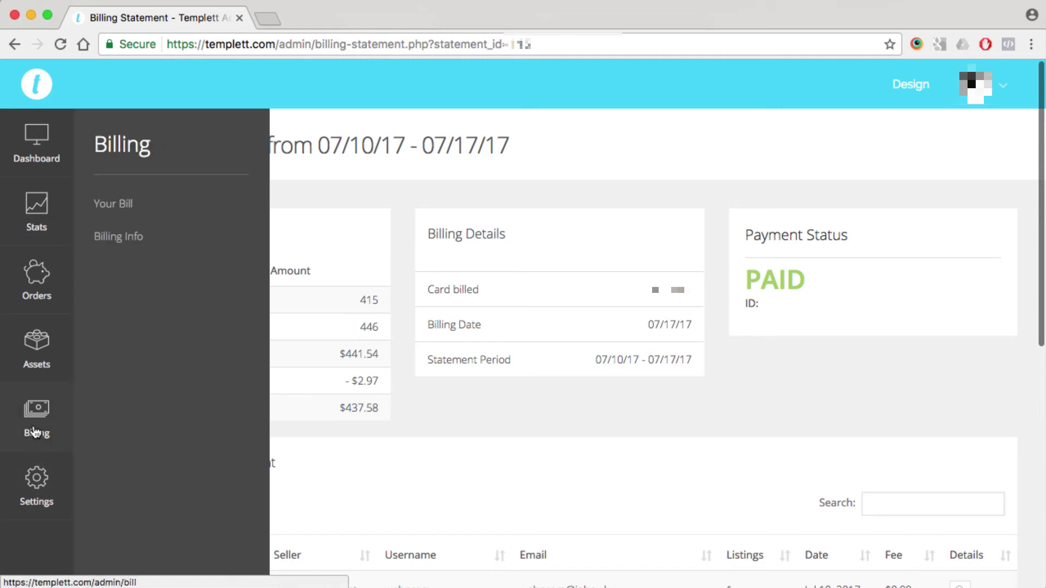
pyautogui.click(119, 236)
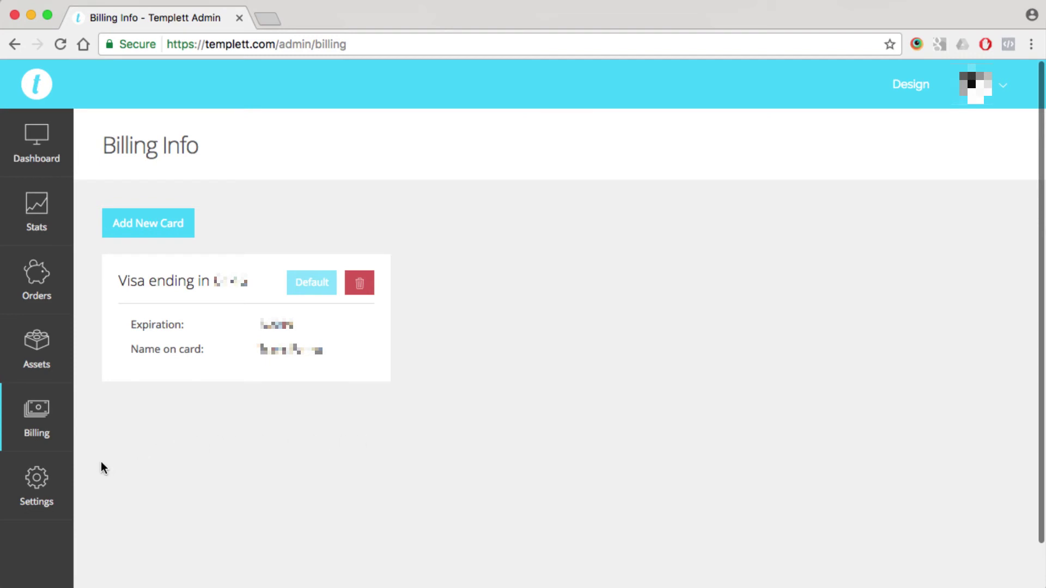
# Step: Go to Settings > Etsy Shop to see the shop connected since Jan 17, 2017
pyautogui.moveTo(39, 493)
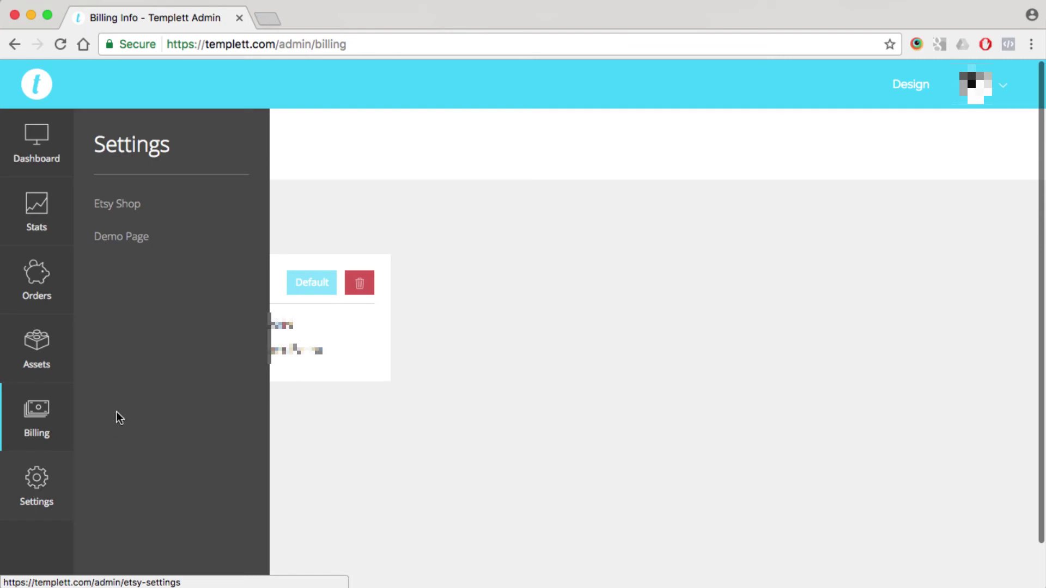
pyautogui.click(129, 212)
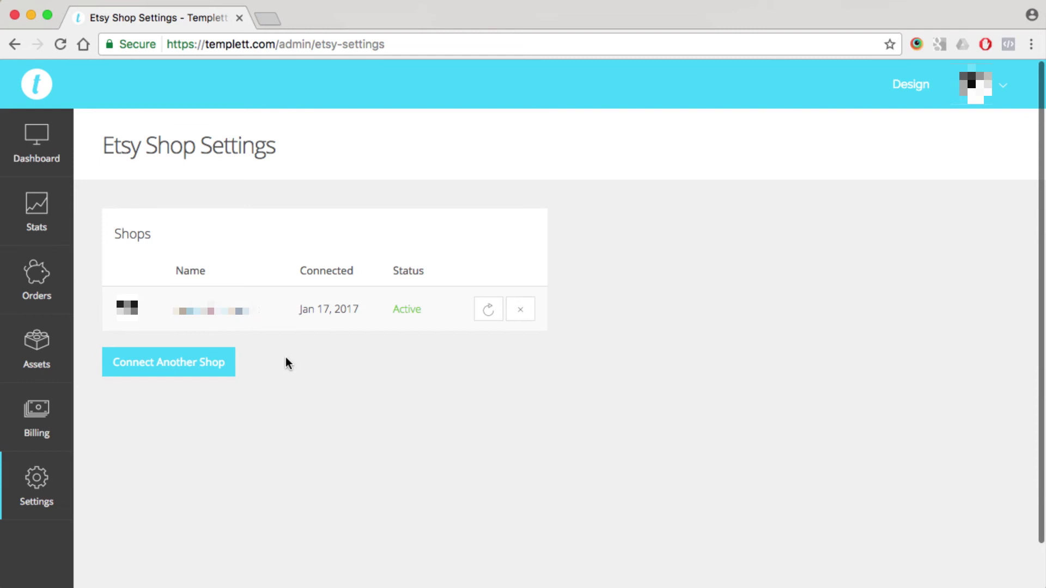
# Step: Go to Settings > Demo Page to see the demo link and no-templates note
pyautogui.moveTo(63, 479)
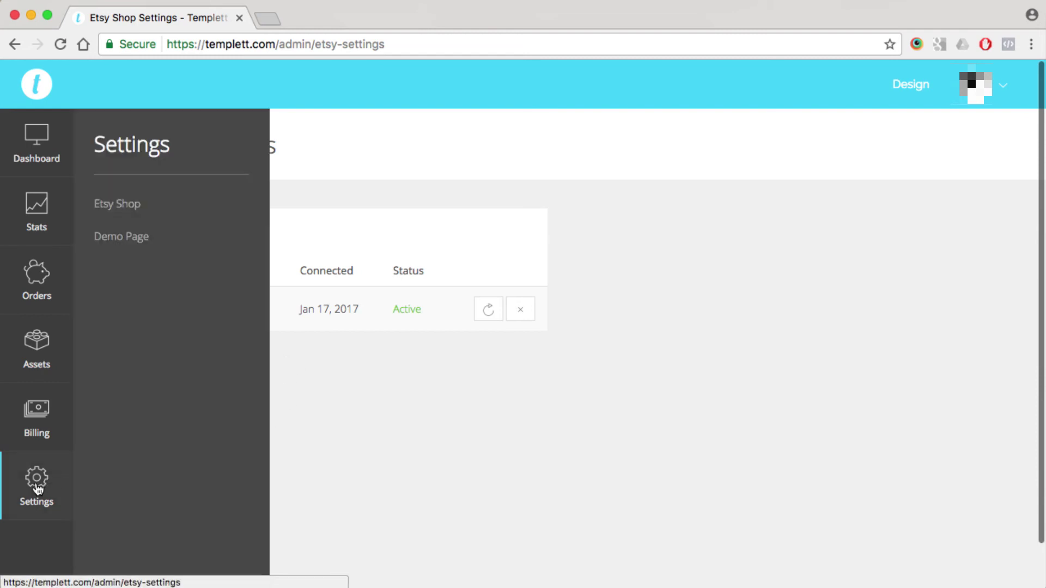
pyautogui.click(128, 245)
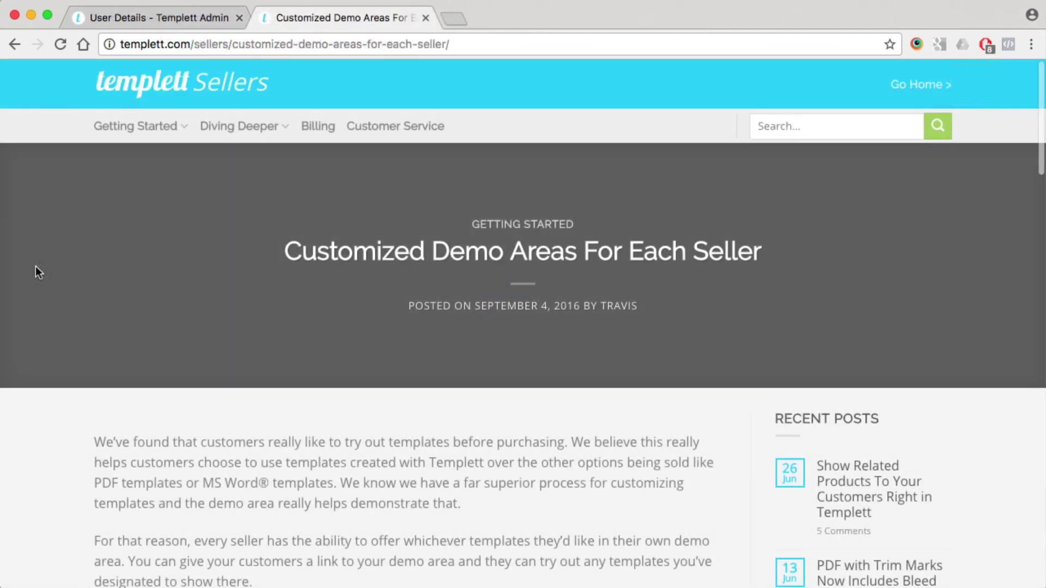
# Step: Scroll the blog post down to 'Call out specific templates in the demo area'
pyautogui.scroll(-6, 94, 289)
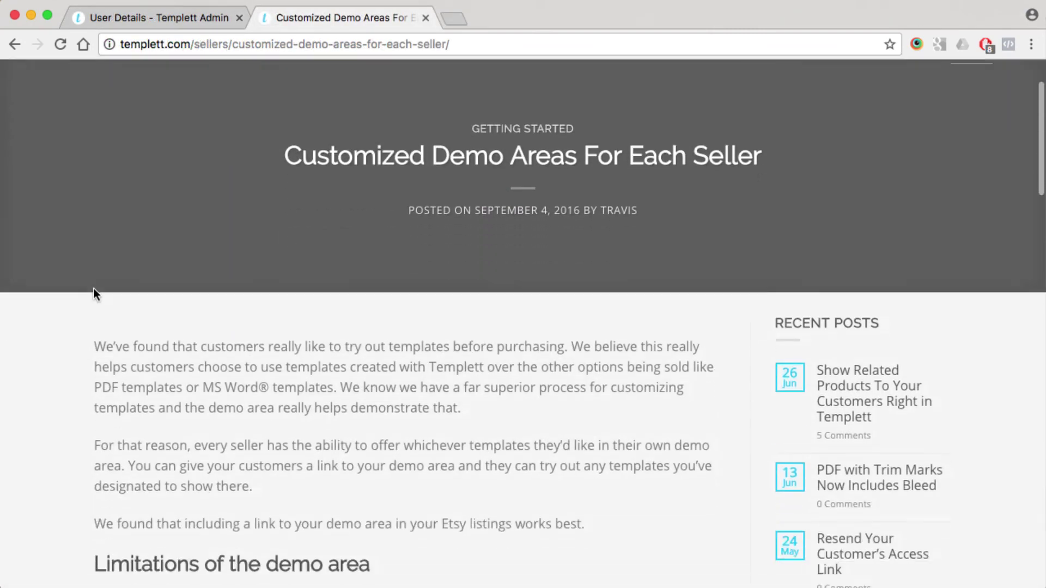
pyautogui.scroll(-3, 93, 290)
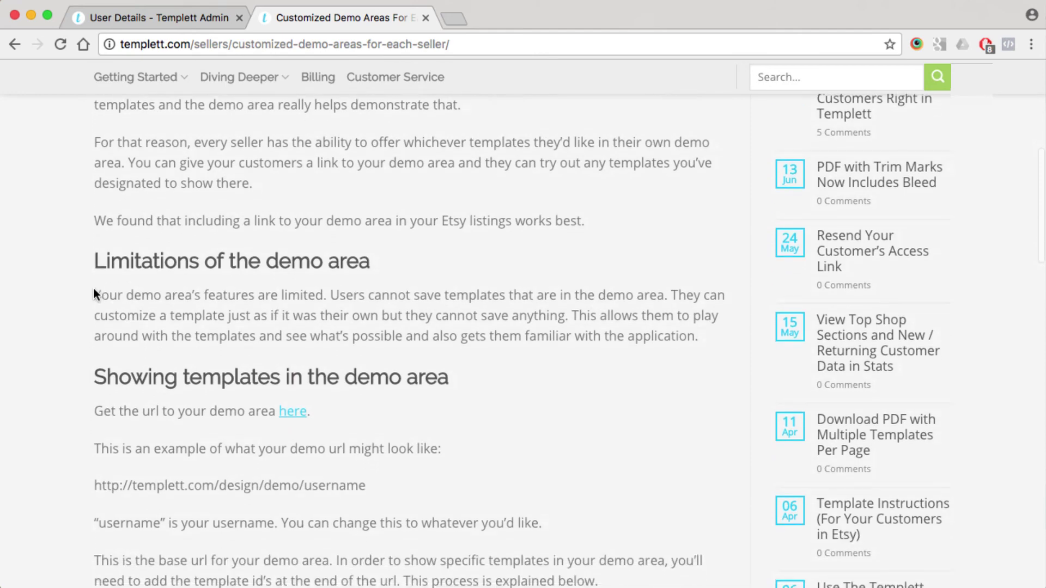
pyautogui.scroll(-2, 93, 294)
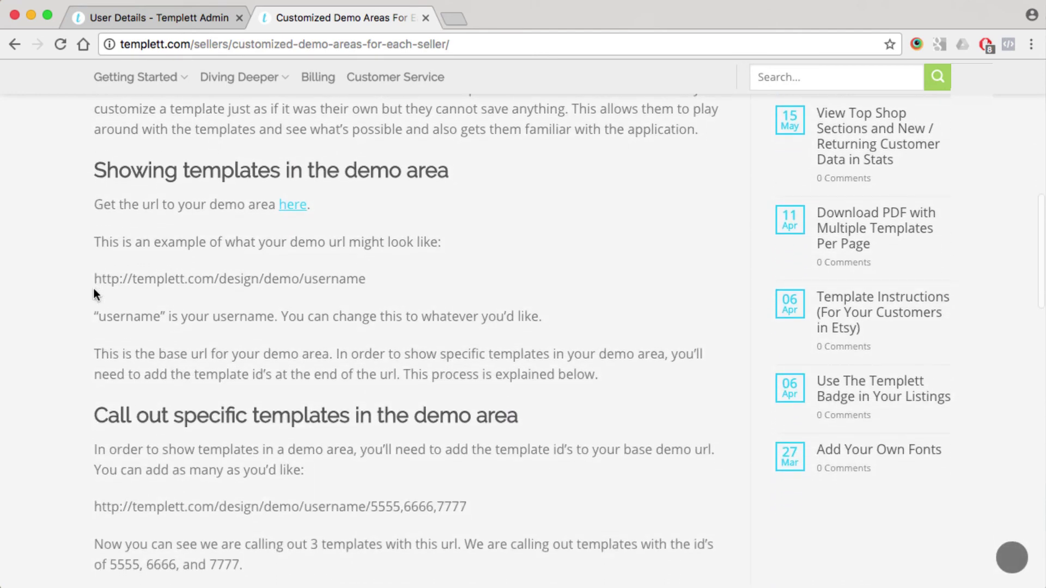
pyautogui.scroll(-4, 93, 294)
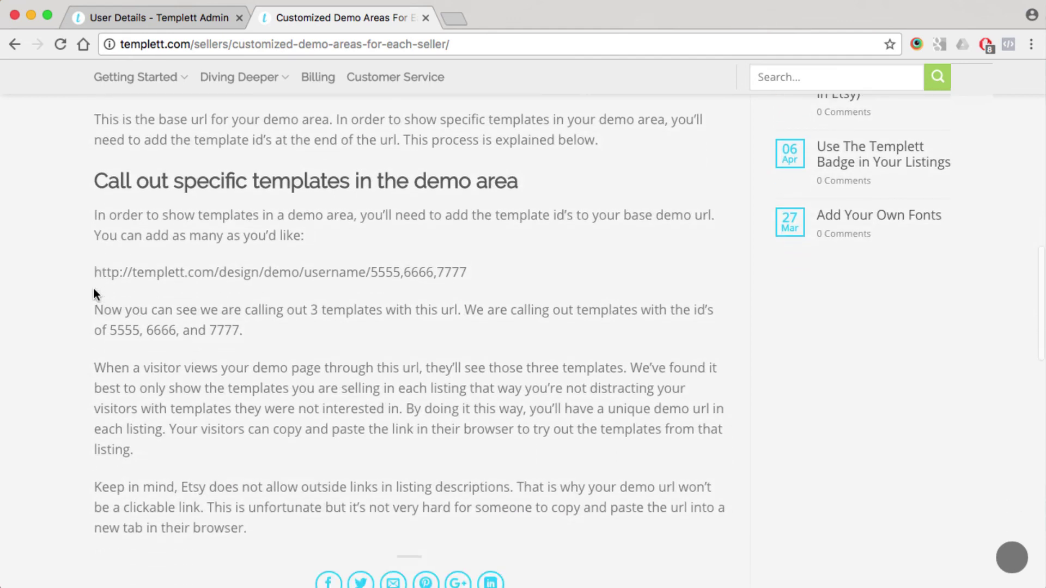
pyautogui.scroll(-2, 93, 294)
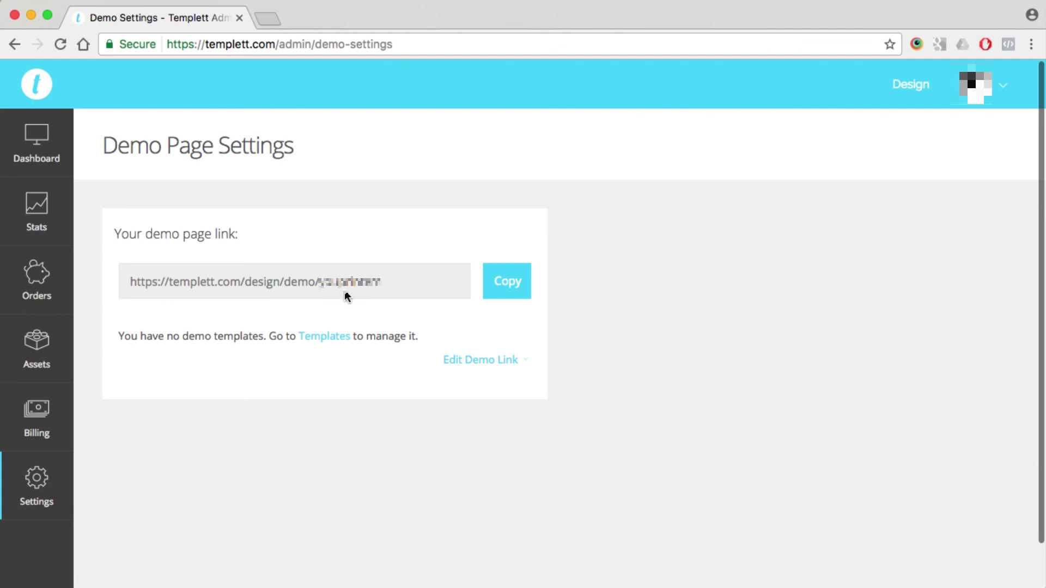
# Step: Expand and collapse the Edit Demo Link field, leaving the demo URL unchanged
pyautogui.click(479, 362)
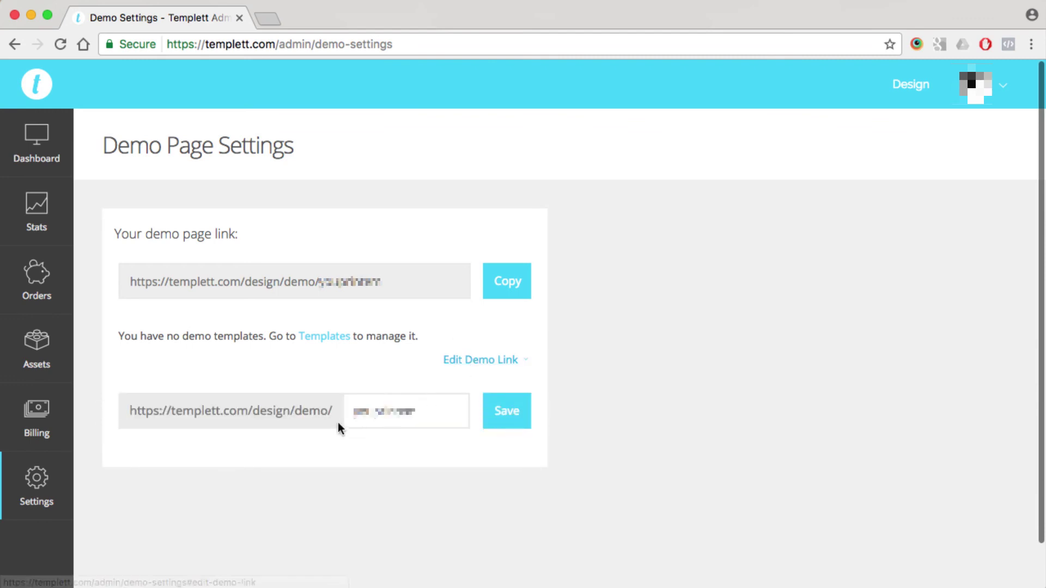
pyautogui.click(490, 365)
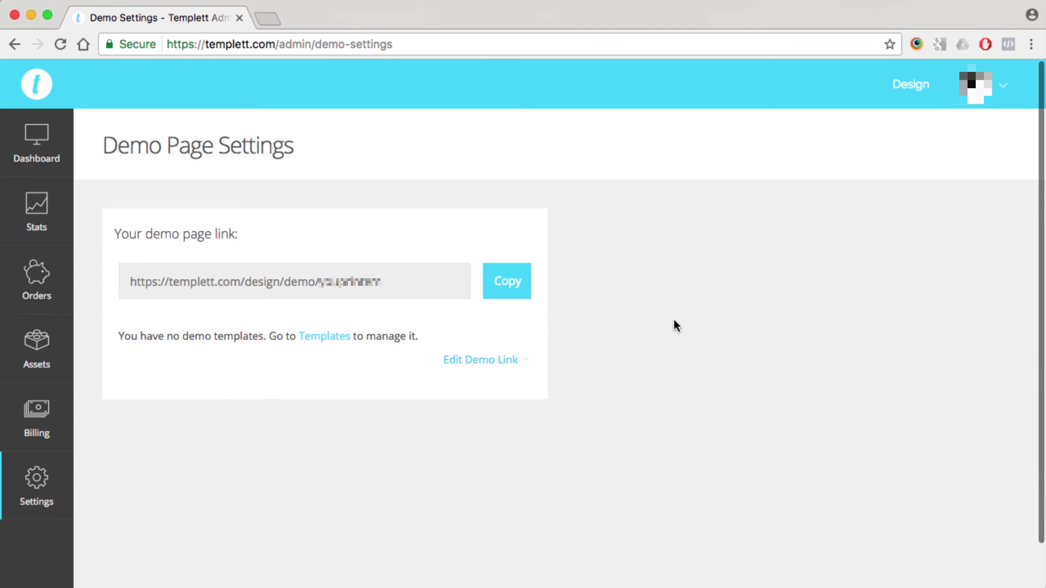